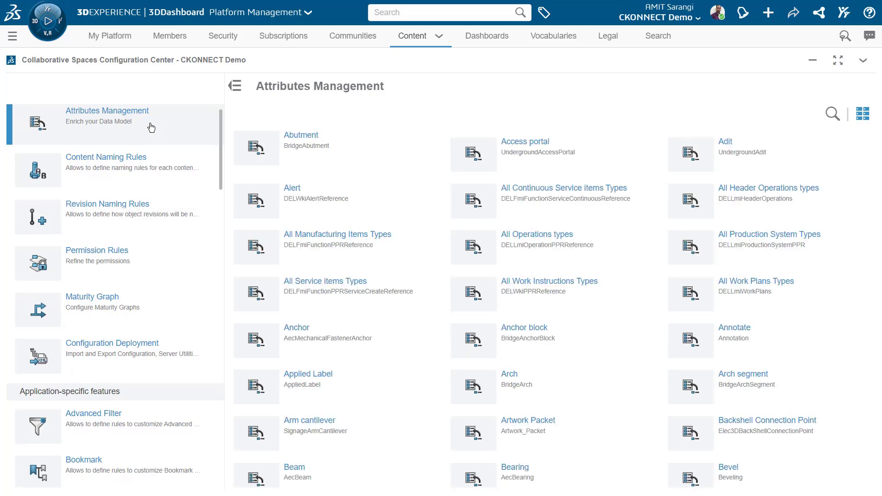
Search the types in Attributes Management for "phy" and open the Physical Product type
{"action": "left_click", "coordinate": [833, 114]}
{"action": "left_click", "coordinate": [723, 113]}
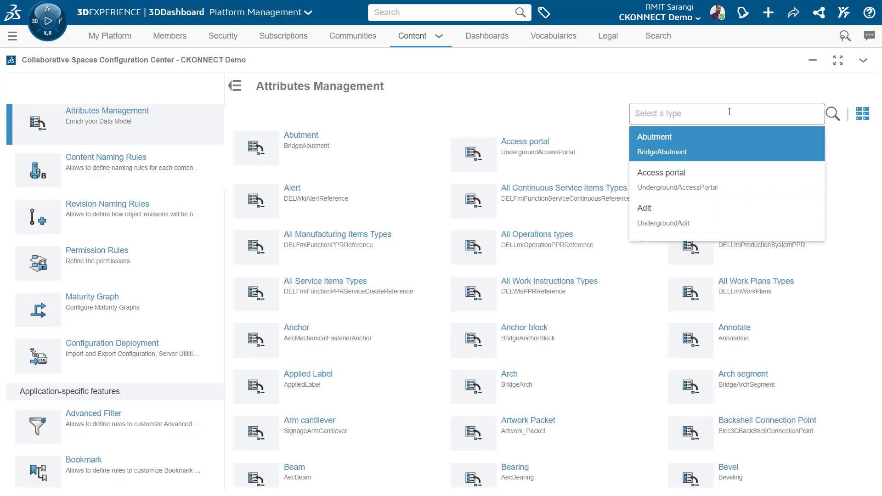
{"action": "type", "text": "phy"}
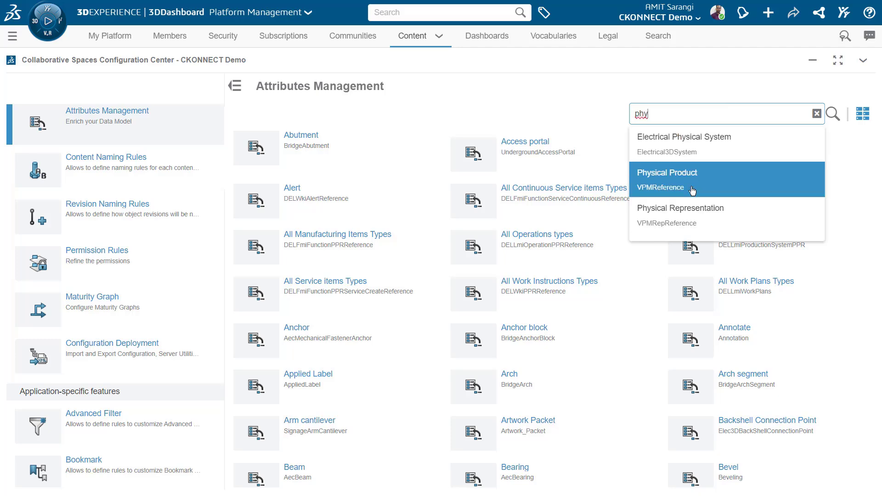
{"action": "left_click", "coordinate": [692, 191]}
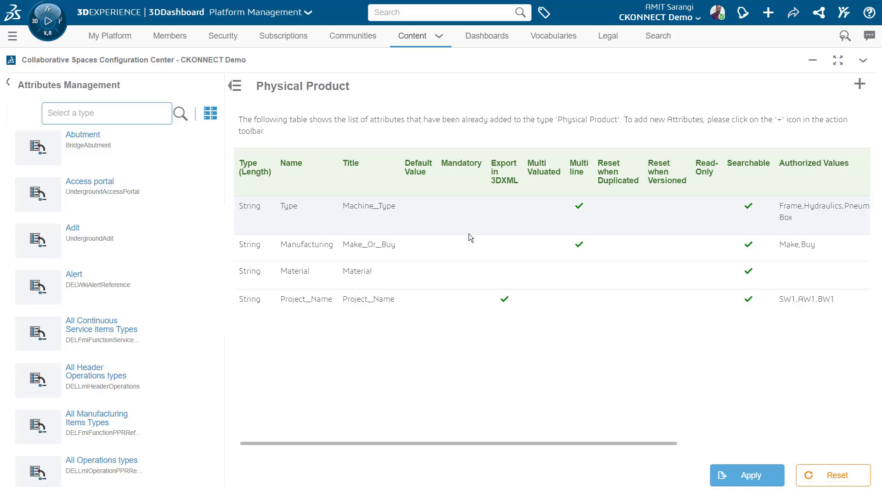
Start a new String attribute for Physical Product with the name Vendor and the title Vendor Name
{"action": "left_click", "coordinate": [860, 85]}
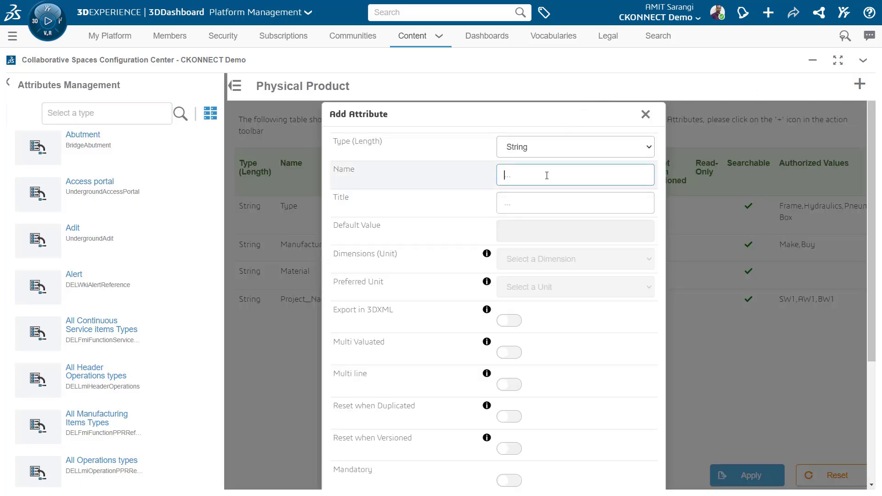
{"action": "type", "text": "Vendor"}
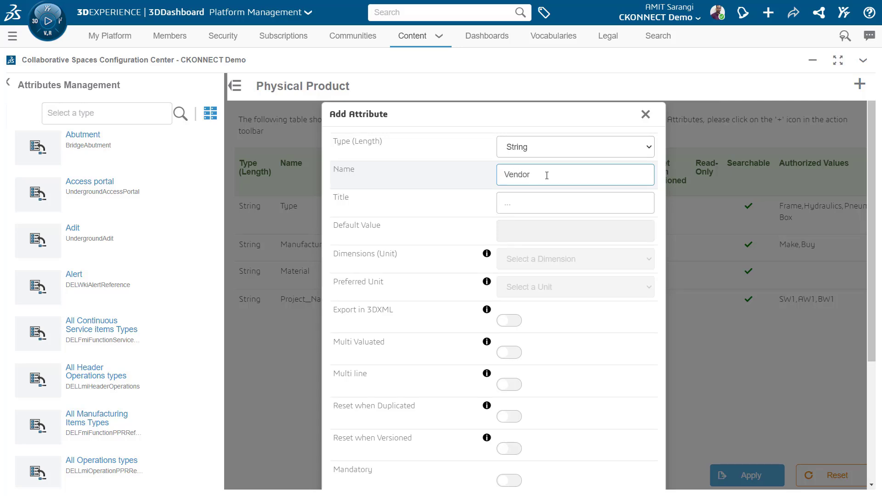
{"action": "left_click", "coordinate": [536, 204]}
{"action": "type", "text": "Vendor"}
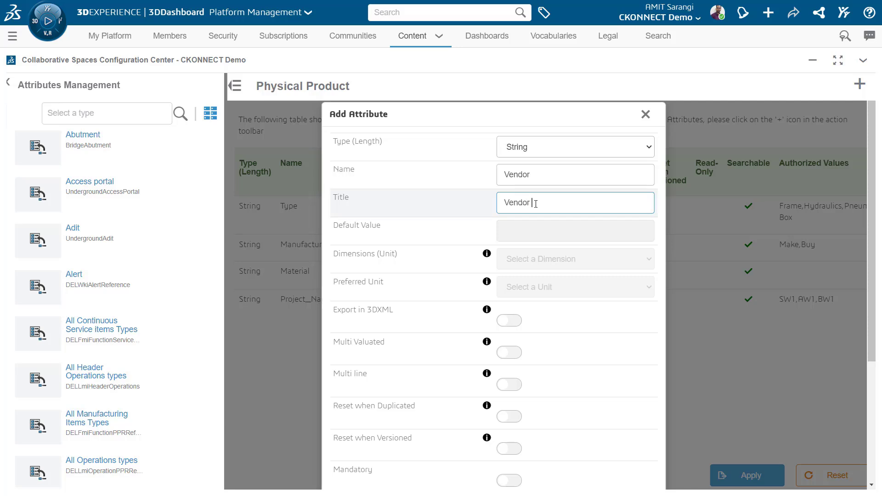
{"action": "type", "text": " Name"}
Enable Export in 3DXML for the new attribute, set its authorized values to BEL, BEML, HAL, and add it
{"action": "scroll", "coordinate": [574, 294], "scroll_direction": "down", "scroll_amount": 1}
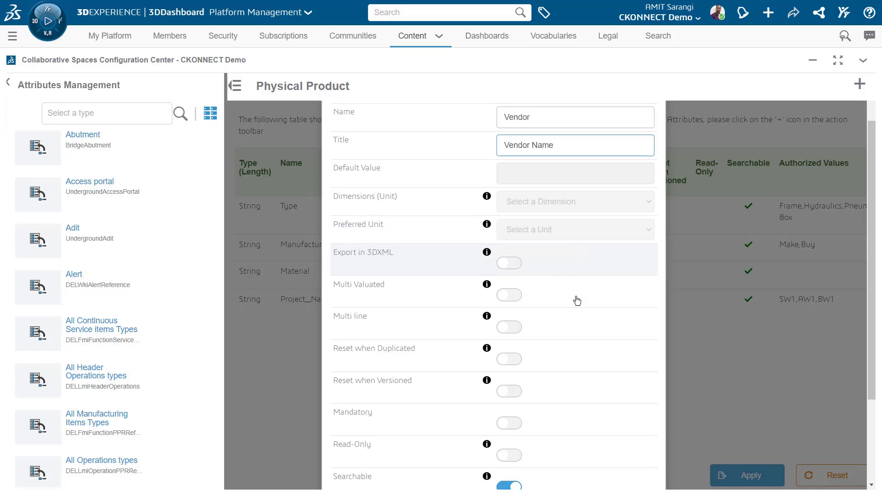
{"action": "left_click", "coordinate": [517, 266]}
{"action": "scroll", "coordinate": [605, 298], "scroll_direction": "down", "scroll_amount": 1}
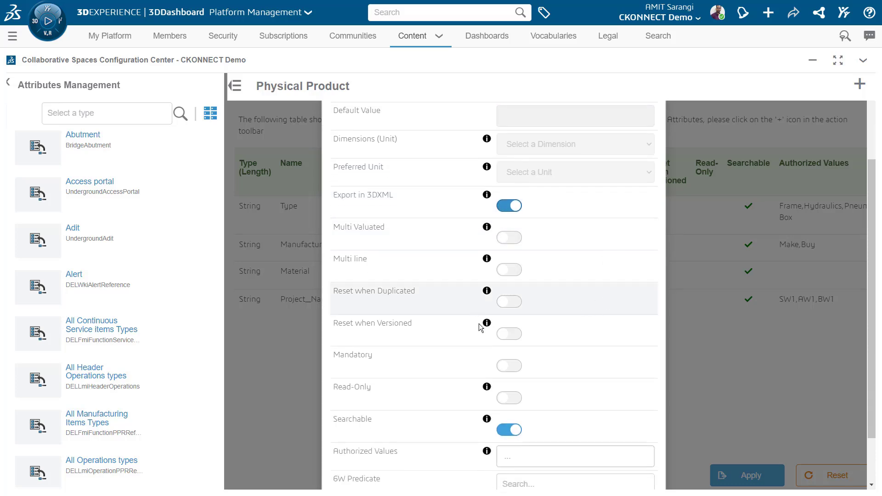
{"action": "scroll", "coordinate": [565, 362], "scroll_direction": "down", "scroll_amount": 1}
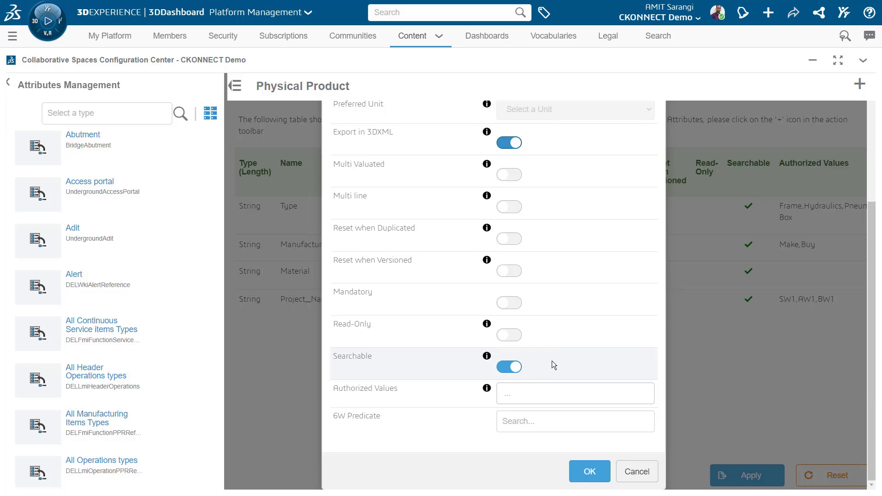
{"action": "left_click", "coordinate": [535, 395]}
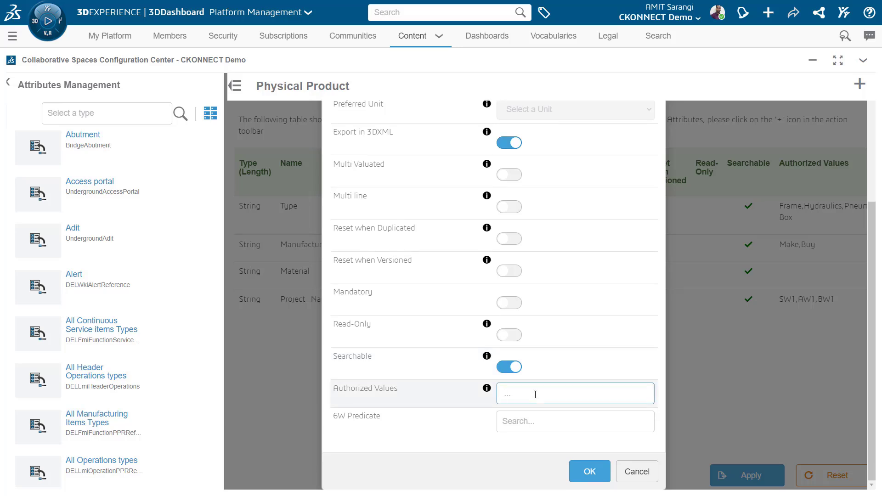
{"action": "type", "text": "BEL, BEML, HAL"}
{"action": "left_click", "coordinate": [594, 472]}
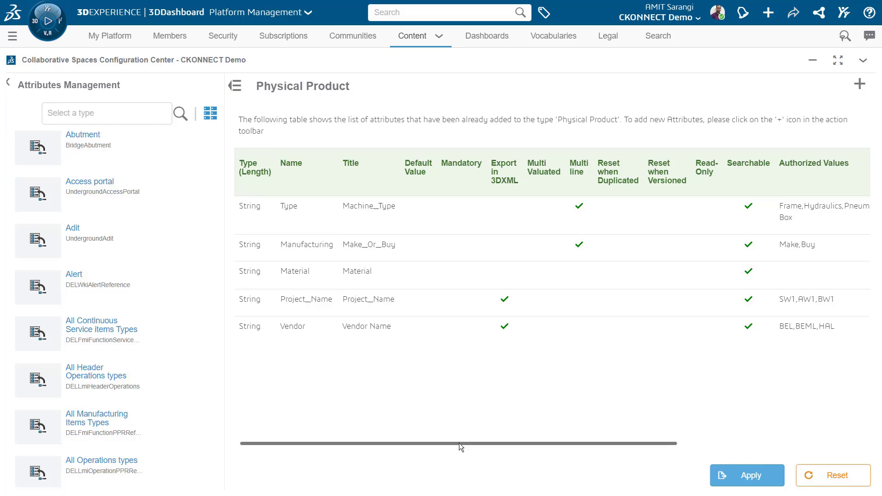
Apply the Physical Product attribute changes, accept the confirmation to proceed, and dismiss the notification
{"action": "left_click_drag", "start_coordinate": [465, 442], "coordinate": [697, 454]}
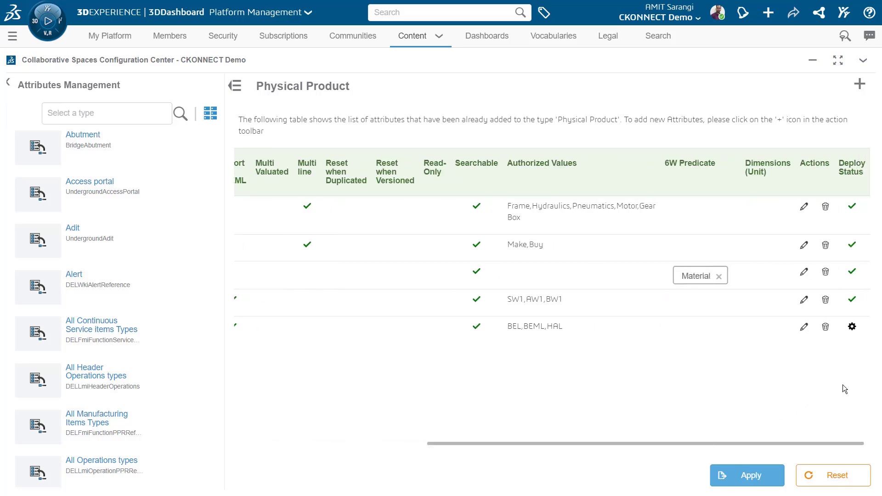
{"action": "left_click", "coordinate": [740, 478]}
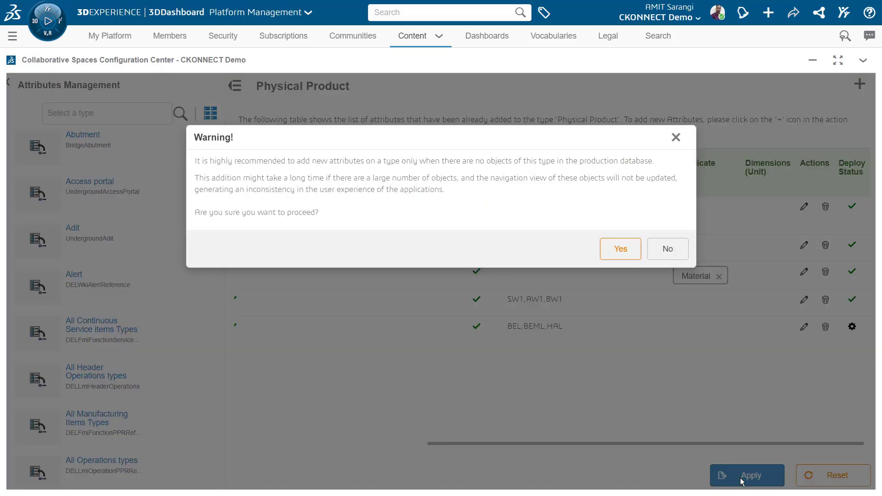
{"action": "left_click", "coordinate": [614, 258]}
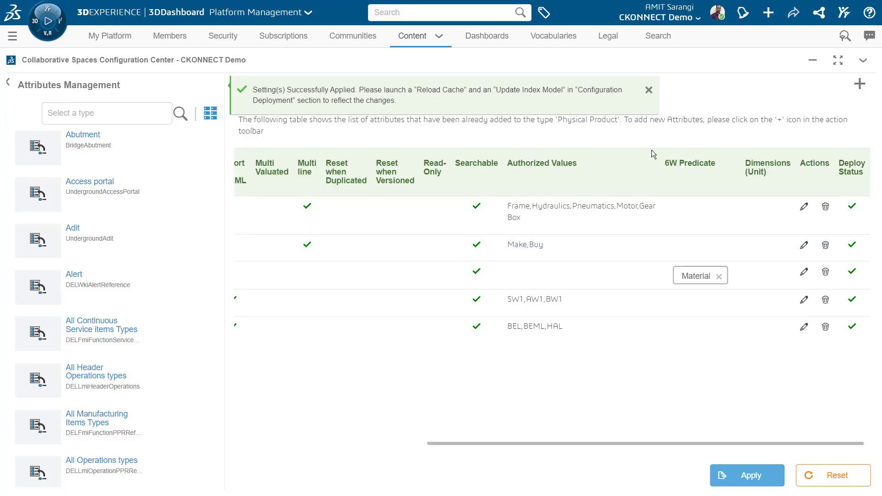
{"action": "left_click", "coordinate": [648, 90]}
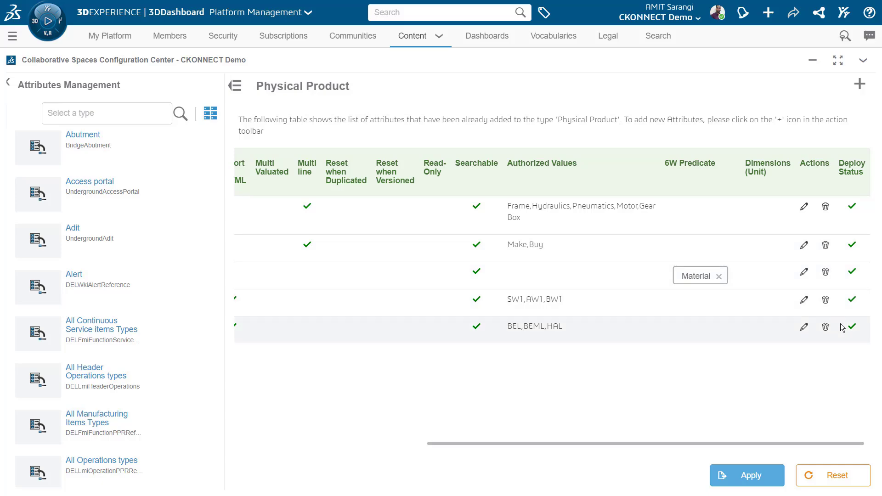
Reload the server cache and update the index model in Configuration Deployment
{"action": "scroll", "coordinate": [139, 211], "scroll_direction": "down", "scroll_amount": 2}
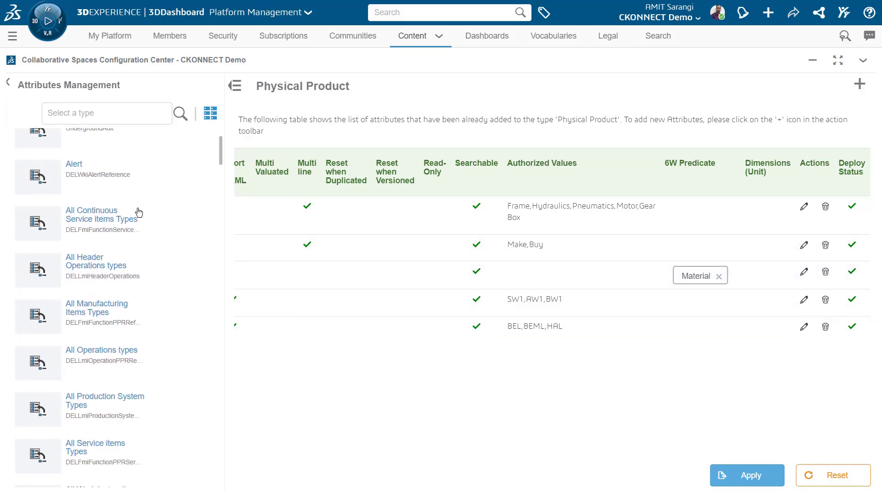
{"action": "left_click", "coordinate": [7, 83]}
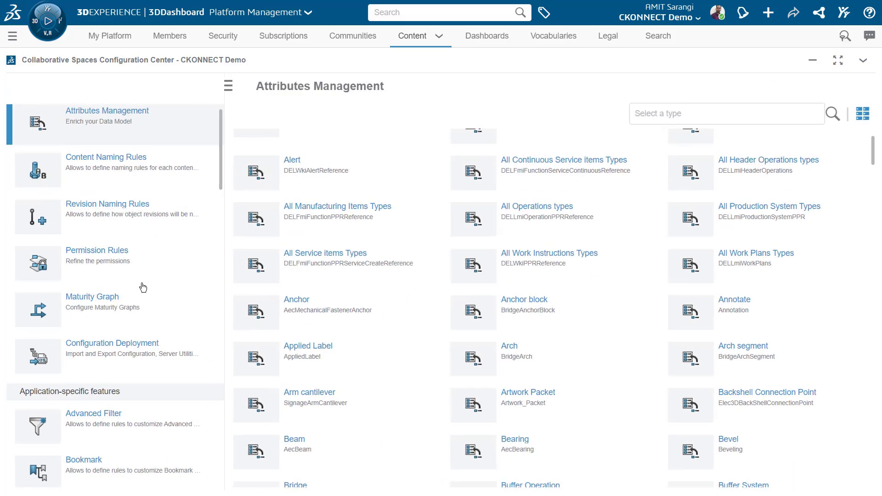
{"action": "left_click", "coordinate": [144, 356]}
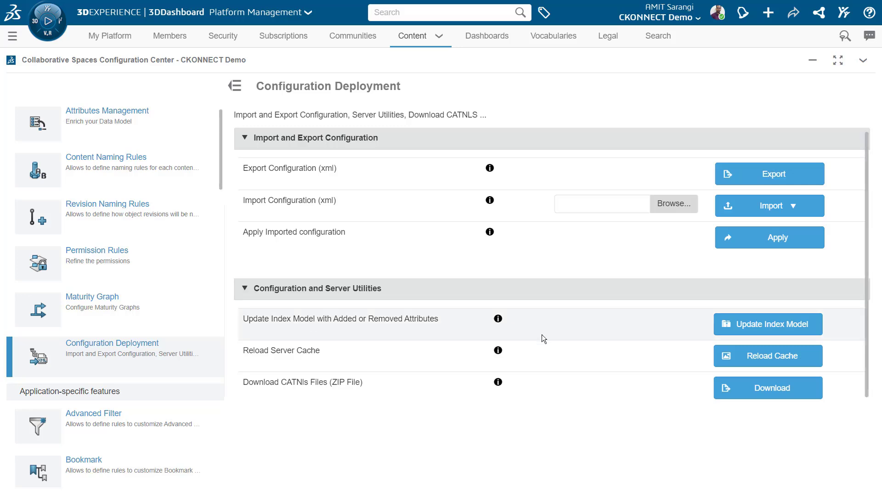
{"action": "left_click", "coordinate": [776, 362]}
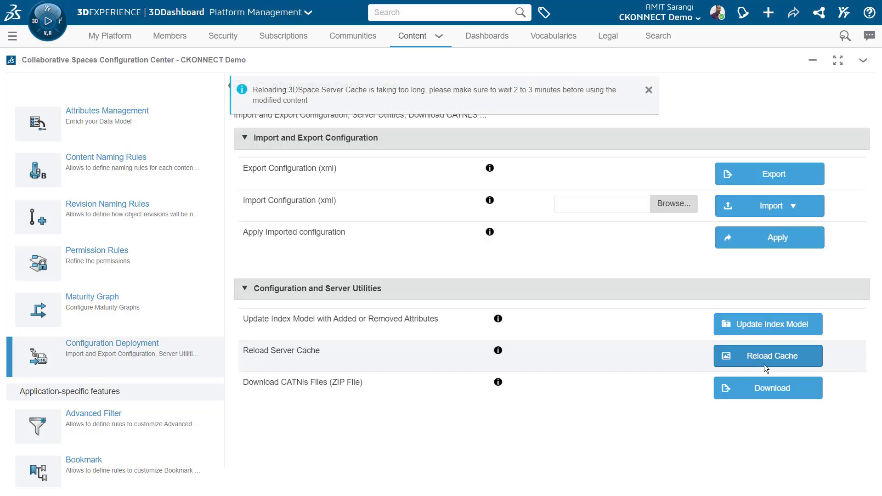
{"action": "left_click", "coordinate": [763, 330]}
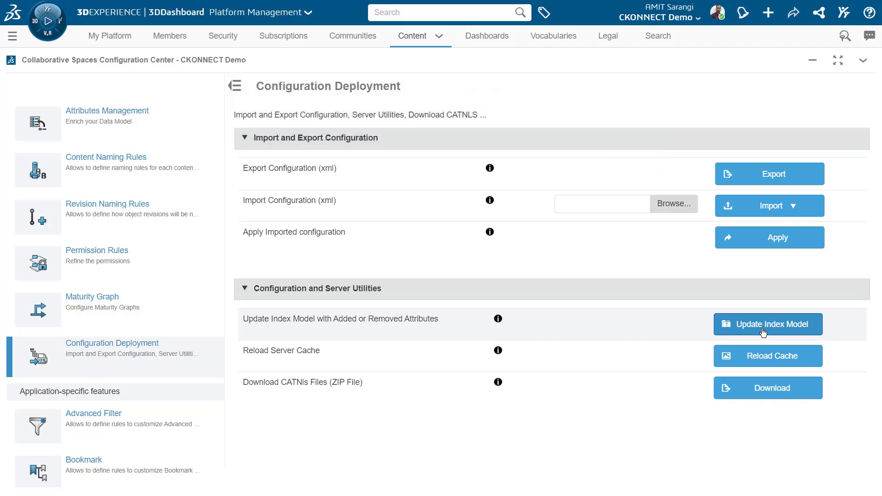
Open the attribute mapping of the SOLIDWORKS connector in CAD Collaboration
{"action": "scroll", "coordinate": [163, 254], "scroll_direction": "down", "scroll_amount": 4}
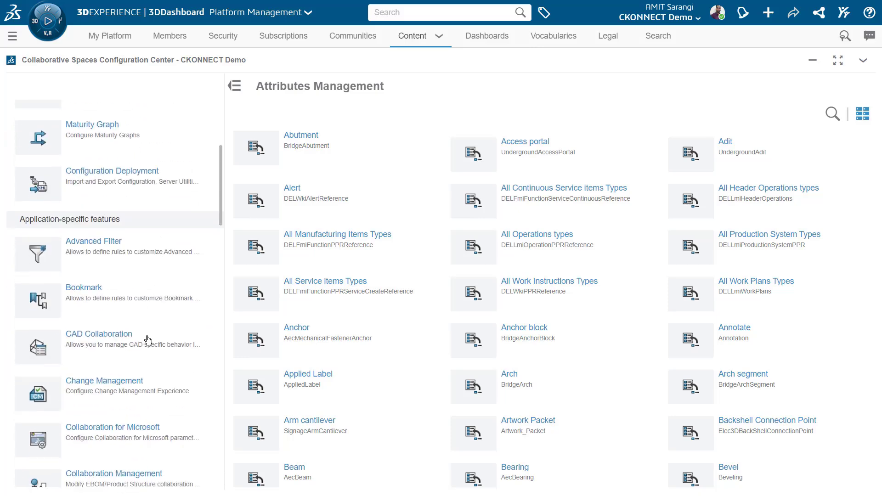
{"action": "left_click", "coordinate": [148, 340]}
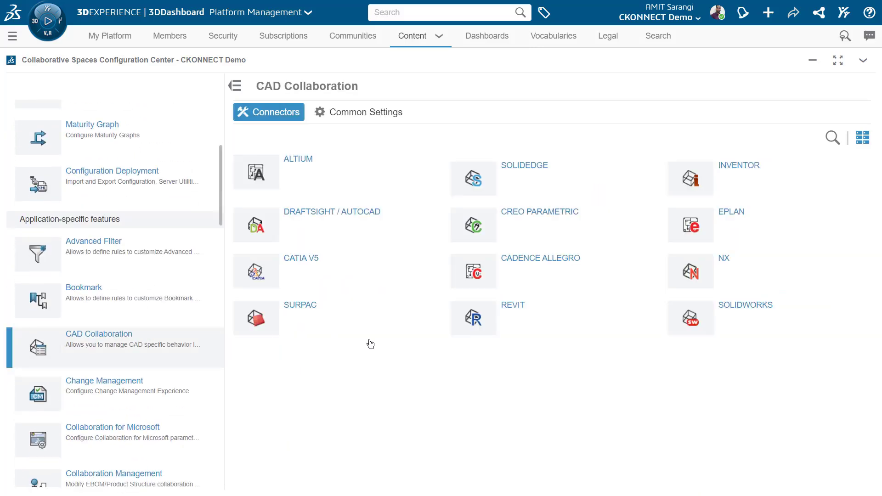
{"action": "left_click", "coordinate": [745, 310]}
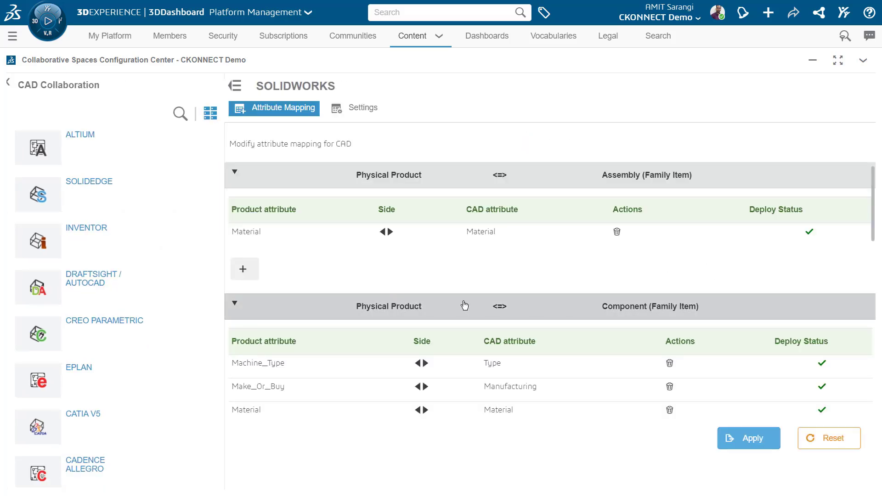
Map Physical Product attribute Vendor Name to CAD attribute Vendor for Component (Family Item), with side Both, and apply the mapping
{"action": "scroll", "coordinate": [492, 292], "scroll_direction": "down", "scroll_amount": 3}
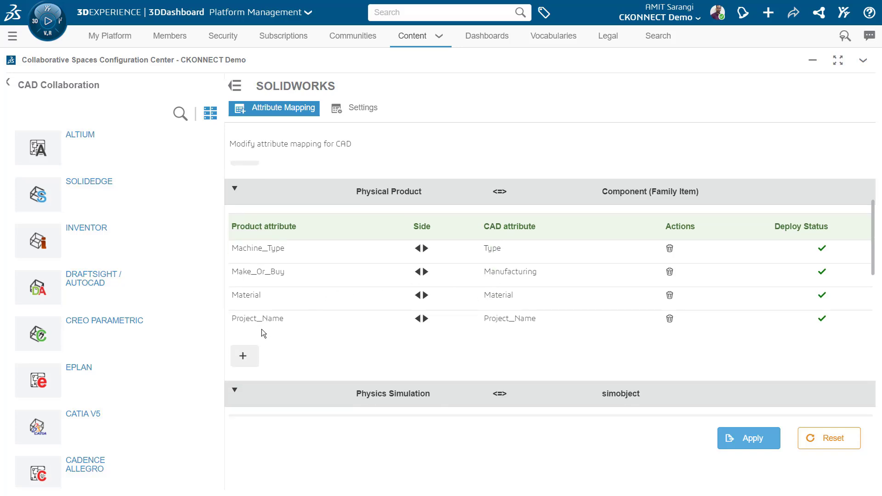
{"action": "left_click", "coordinate": [249, 359]}
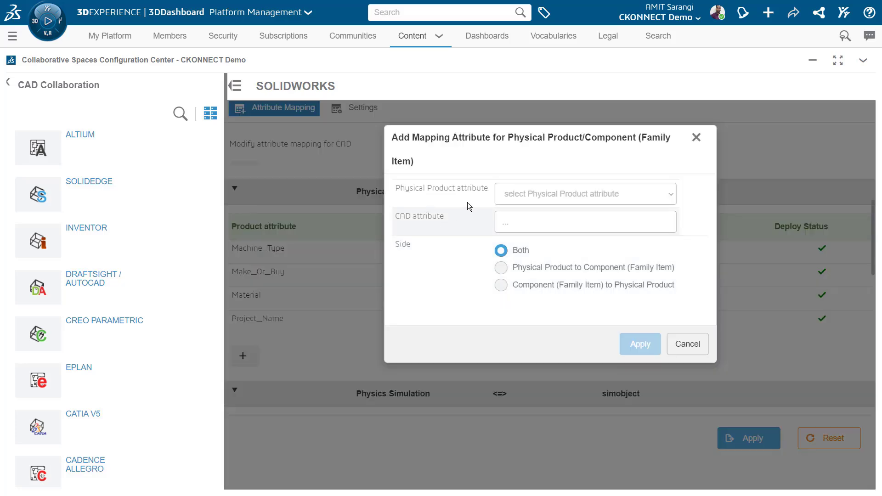
{"action": "left_click", "coordinate": [584, 194]}
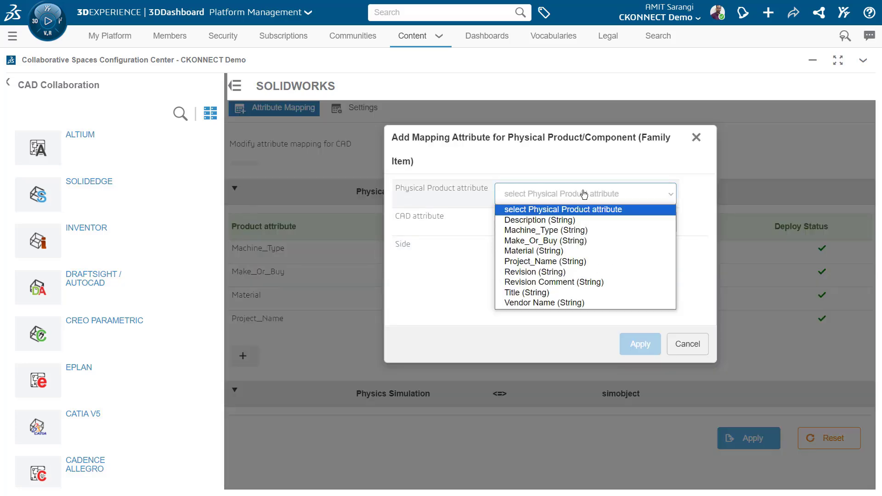
{"action": "left_click", "coordinate": [573, 305]}
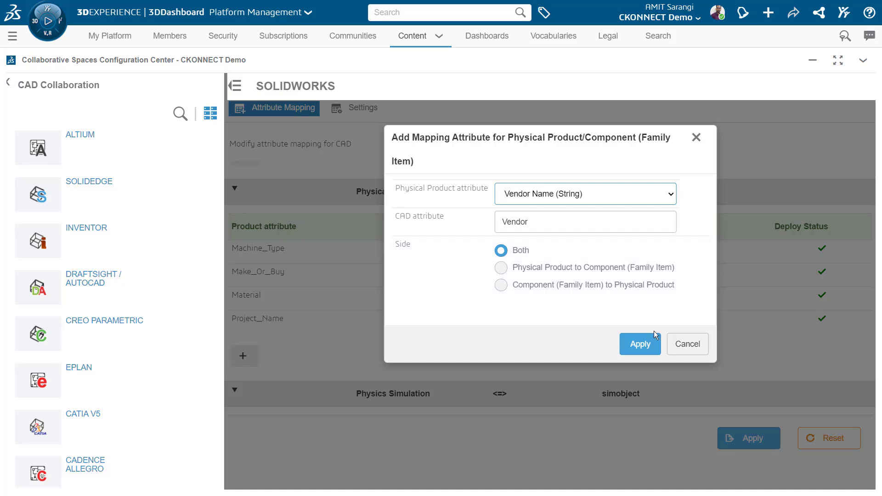
{"action": "left_click", "coordinate": [644, 348]}
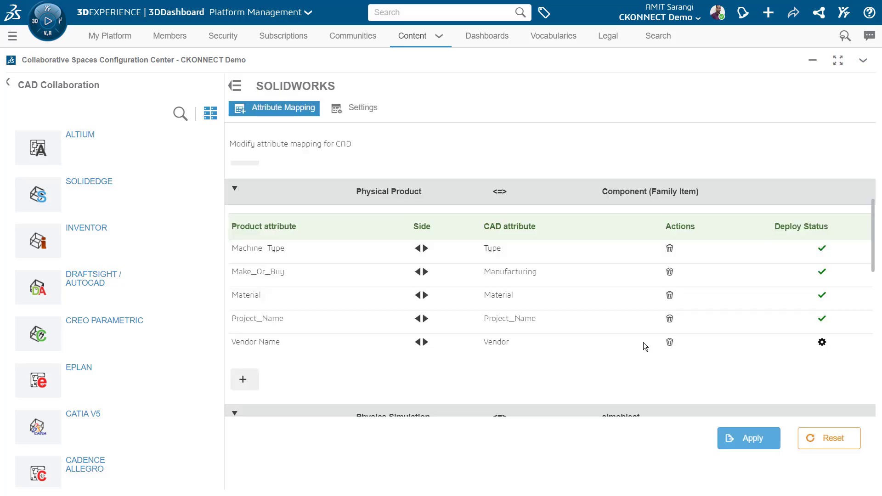
{"action": "left_click", "coordinate": [751, 440]}
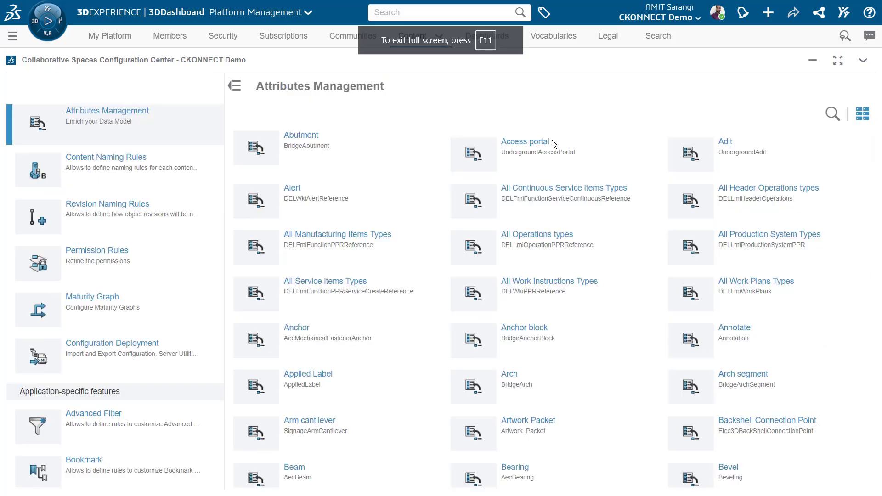
Launch SOLIDWORKS Connected from the 3DEXPERIENCE SOLIDWORKS Premium role
{"action": "left_click", "coordinate": [54, 29]}
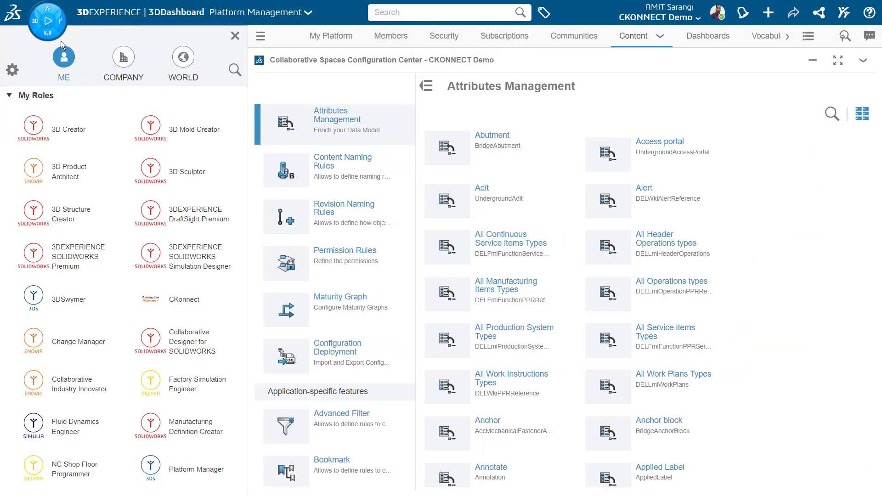
{"action": "left_click", "coordinate": [83, 249]}
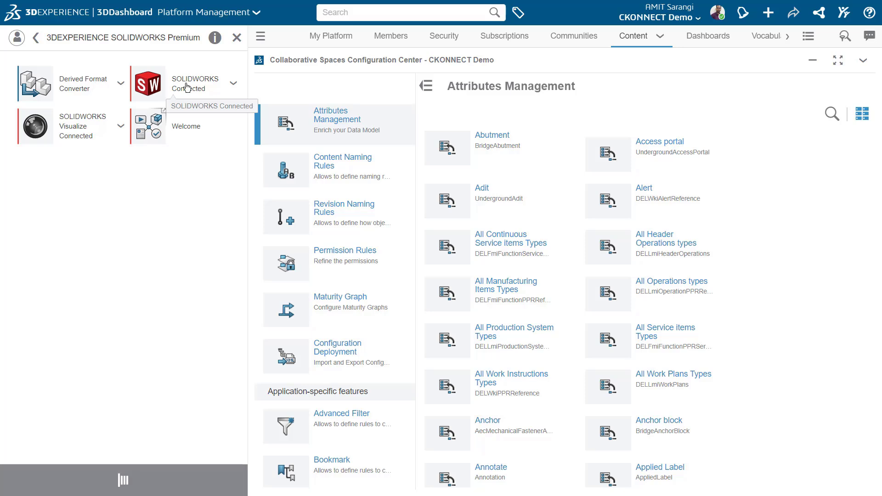
{"action": "left_click", "coordinate": [185, 87]}
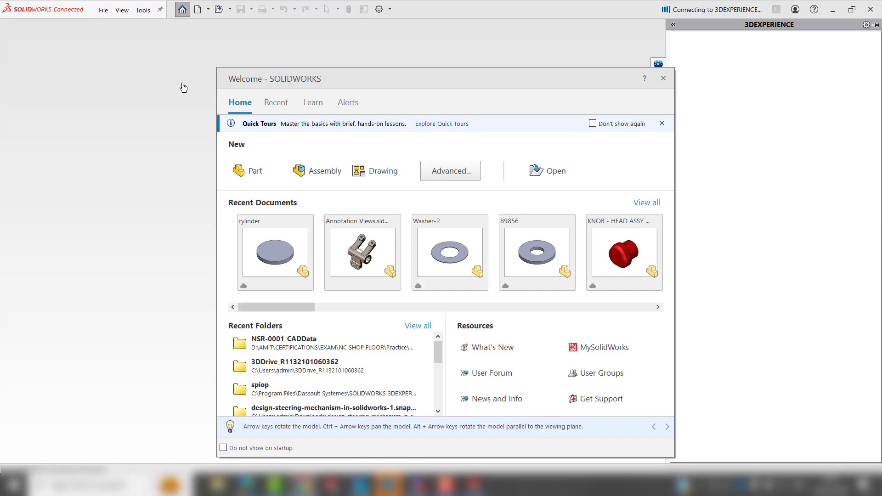
Open the recent part Washer-2 and display its 3DEXPERIENCE properties from the session
{"action": "left_click", "coordinate": [440, 236]}
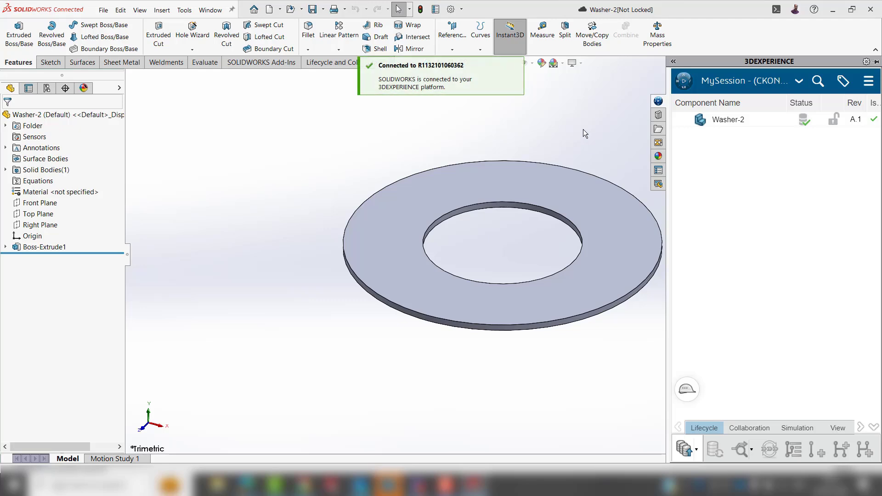
{"action": "left_click", "coordinate": [734, 121]}
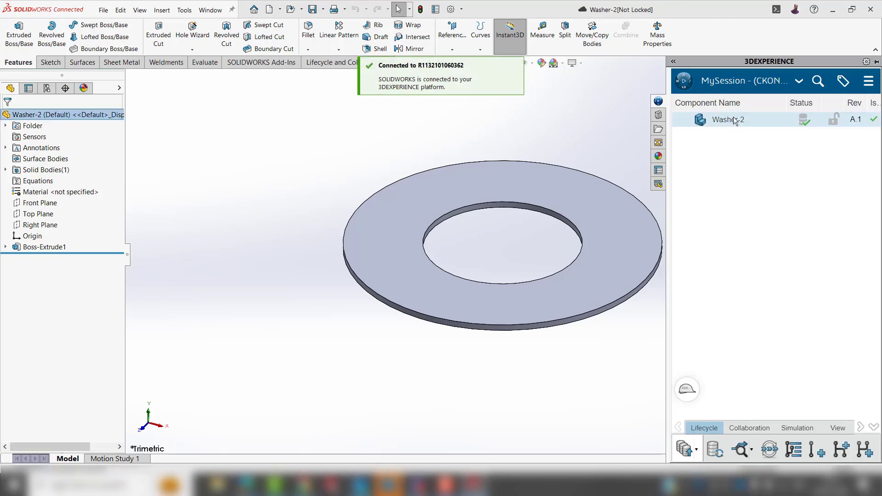
{"action": "right_click", "coordinate": [734, 118]}
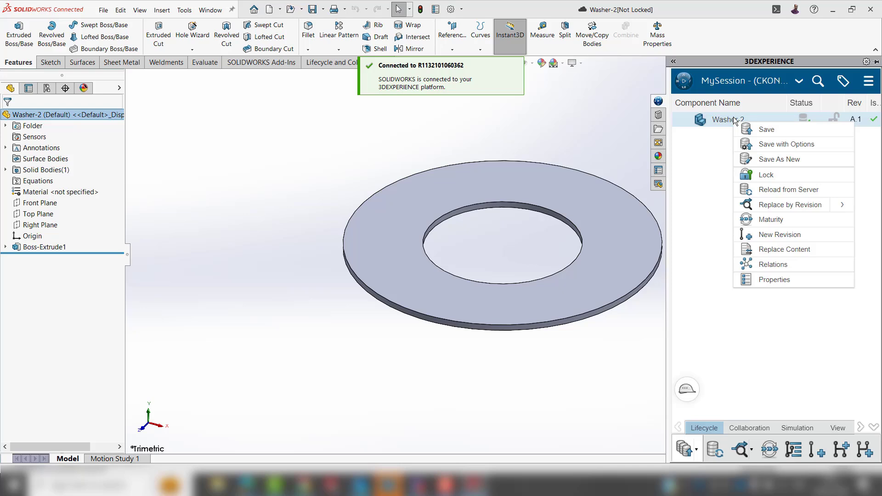
{"action": "left_click", "coordinate": [774, 281]}
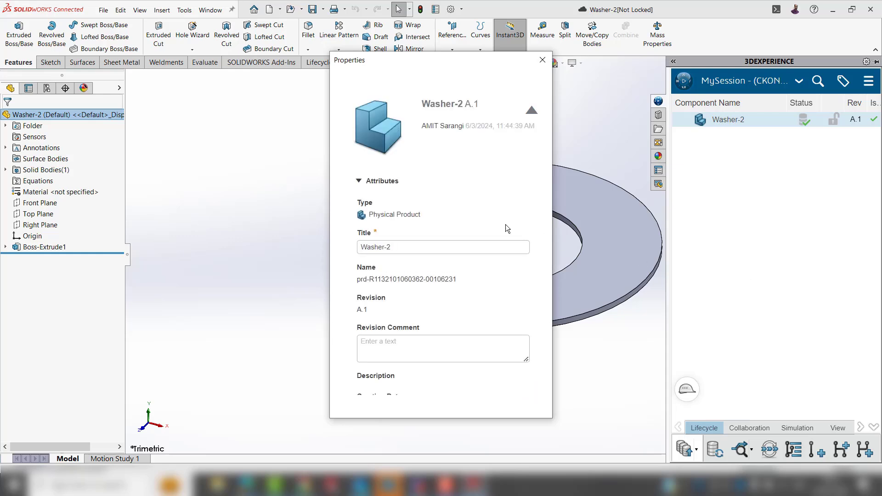
Set Washer-2's Vendor Name attribute to BEL and check the Vendor entry in the part's configuration-specific file properties
{"action": "scroll", "coordinate": [497, 192], "scroll_direction": "down", "scroll_amount": 10}
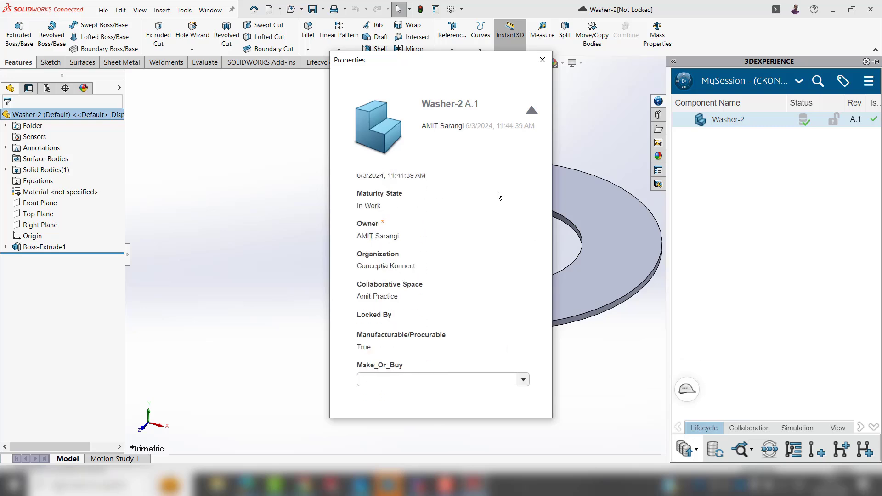
{"action": "scroll", "coordinate": [498, 191], "scroll_direction": "down", "scroll_amount": 5}
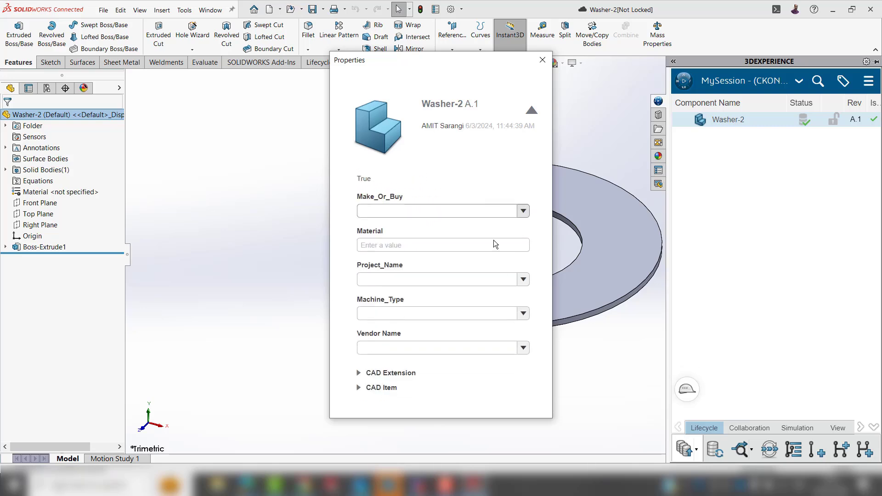
{"action": "left_click", "coordinate": [523, 348]}
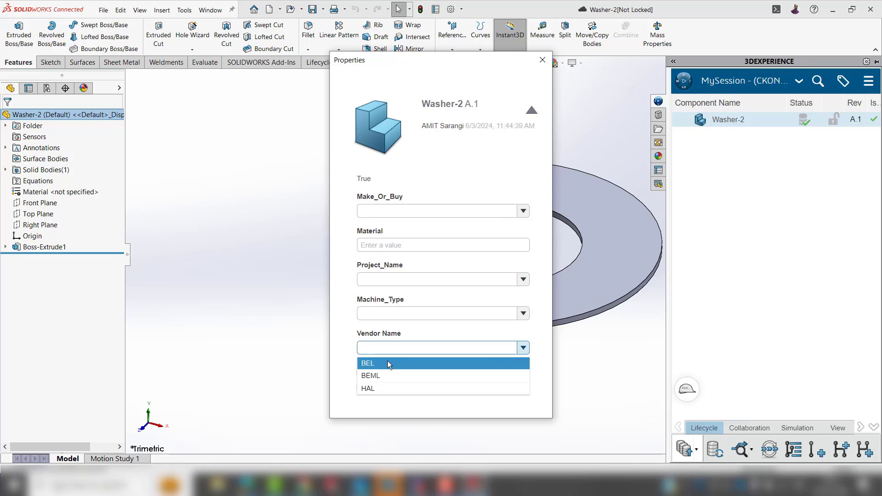
{"action": "left_click", "coordinate": [395, 363]}
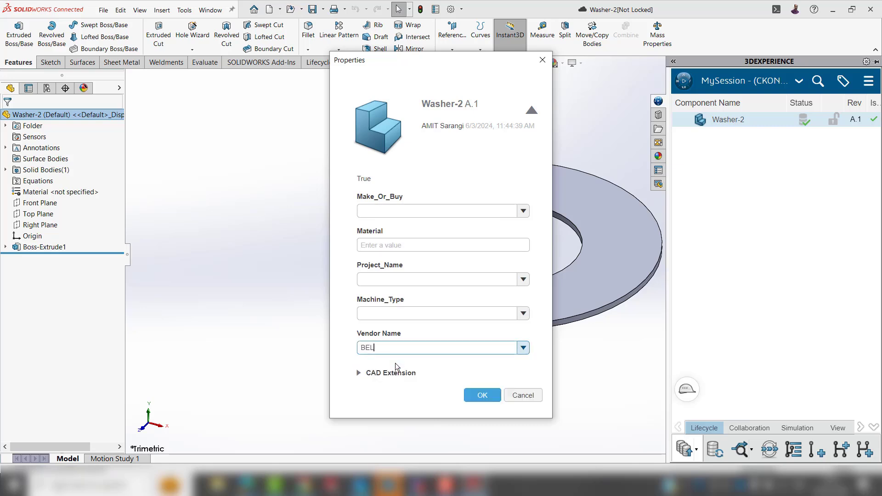
{"action": "left_click", "coordinate": [480, 395]}
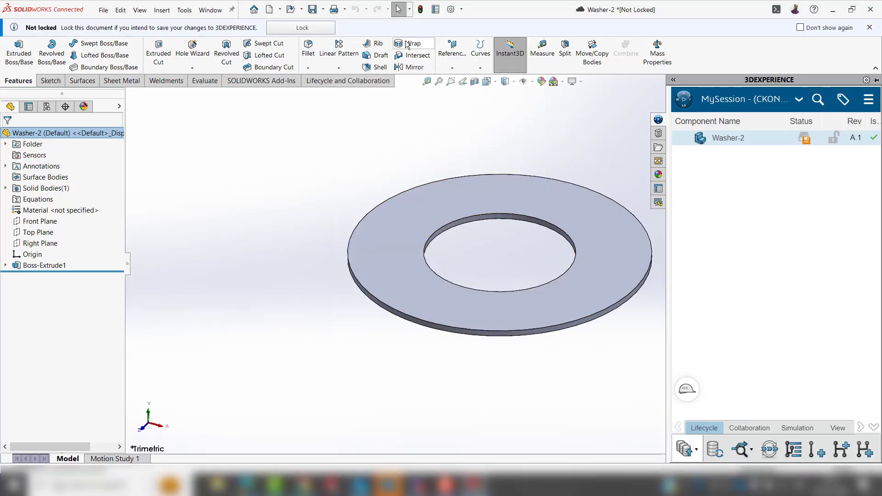
{"action": "left_click", "coordinate": [436, 9]}
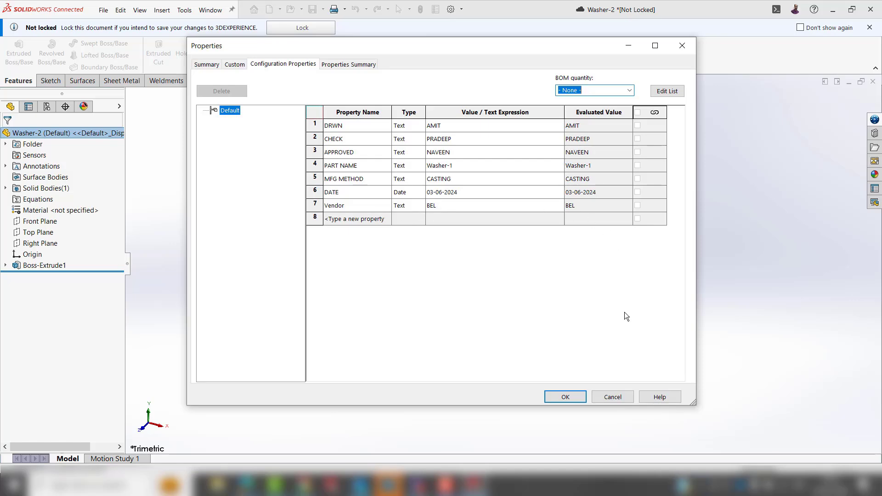
{"action": "left_click", "coordinate": [599, 397]}
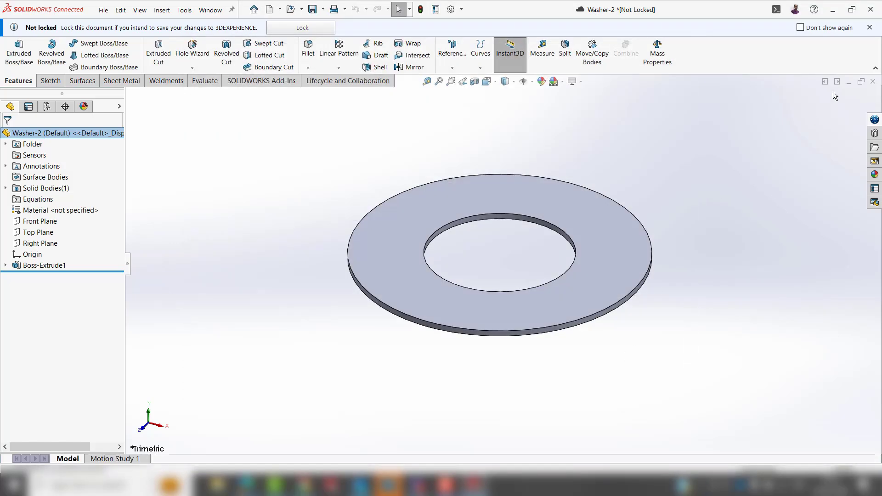
Change Washer-2's Vendor Name attribute to BEML in its 3DEXPERIENCE properties and check the Vendor entry in the part's configuration-specific file properties
{"action": "left_click", "coordinate": [873, 120]}
{"action": "right_click", "coordinate": [719, 137]}
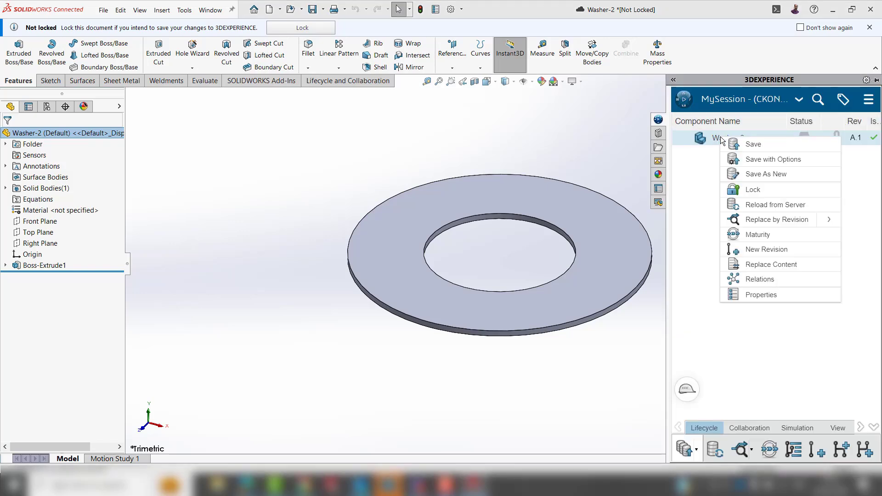
{"action": "left_click", "coordinate": [756, 294]}
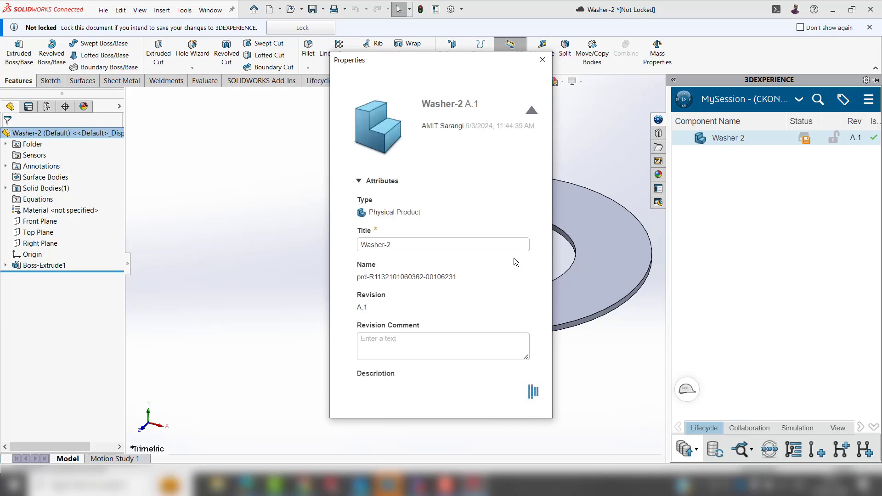
{"action": "scroll", "coordinate": [455, 338], "scroll_direction": "down", "scroll_amount": 10}
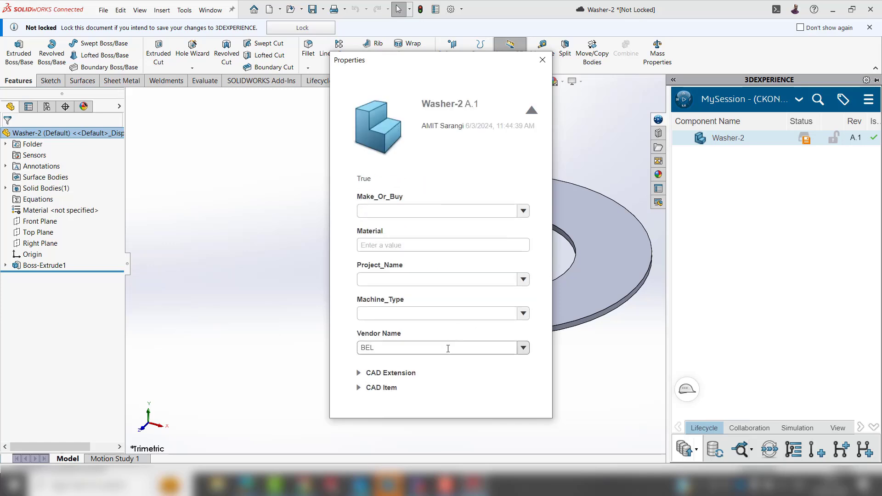
{"action": "left_click", "coordinate": [526, 351]}
{"action": "left_click", "coordinate": [404, 379]}
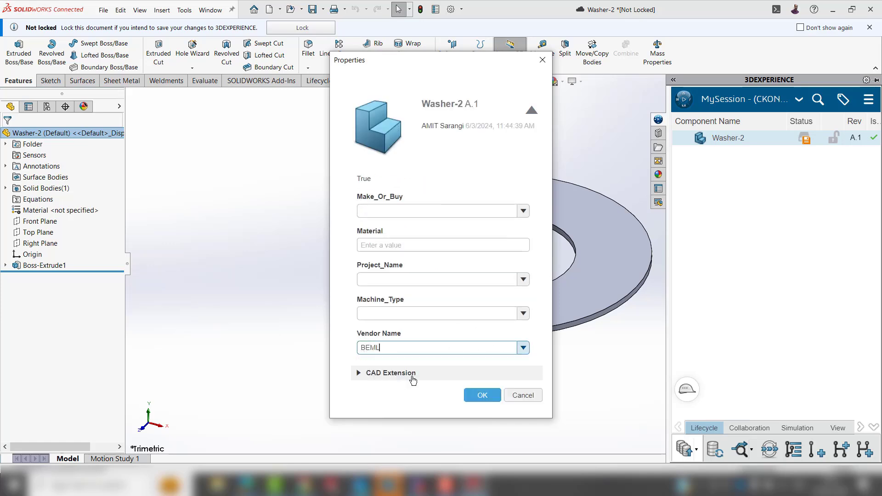
{"action": "left_click", "coordinate": [481, 396]}
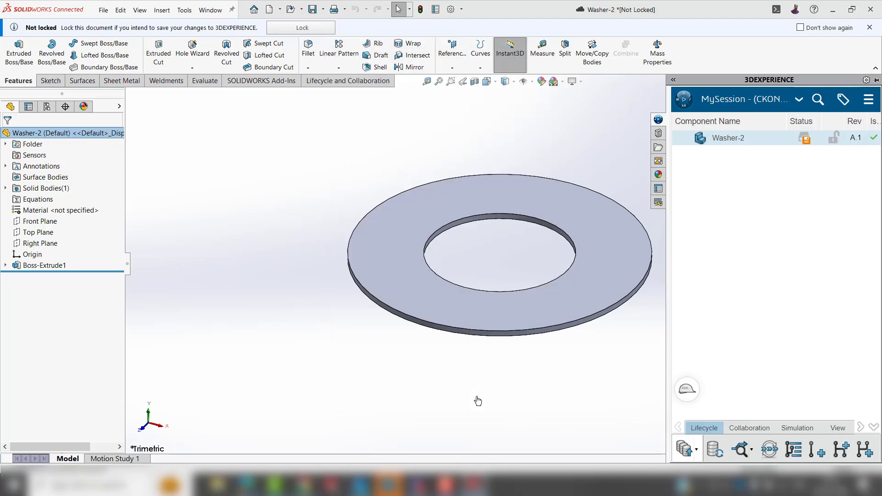
{"action": "left_click", "coordinate": [435, 10]}
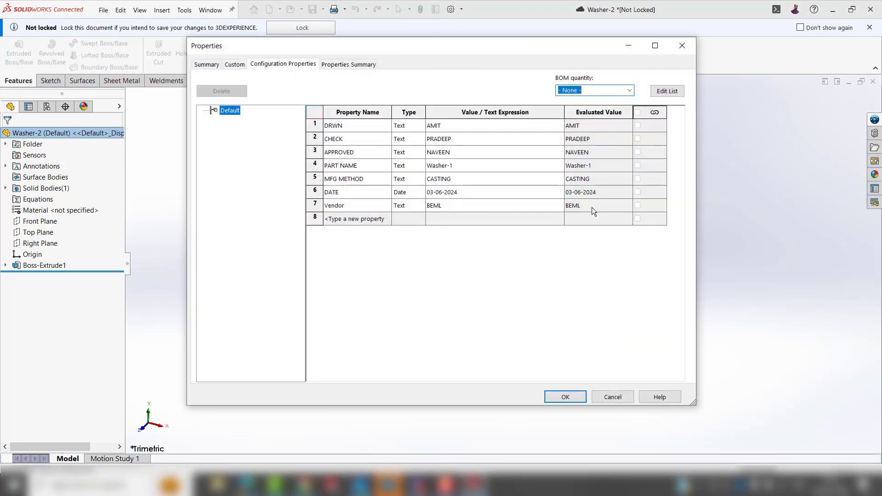